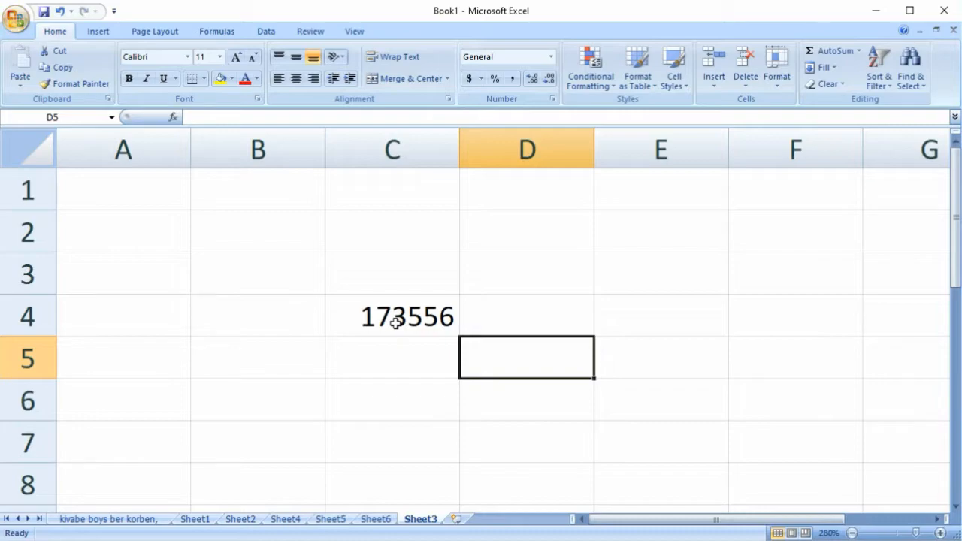
pyautogui.click(396, 322)
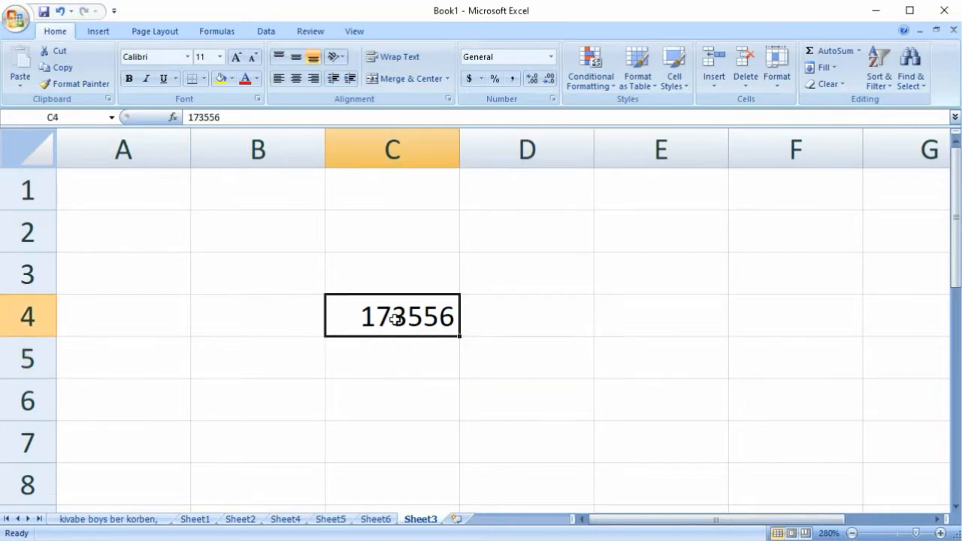
pyautogui.click(524, 322)
pyautogui.click(394, 315)
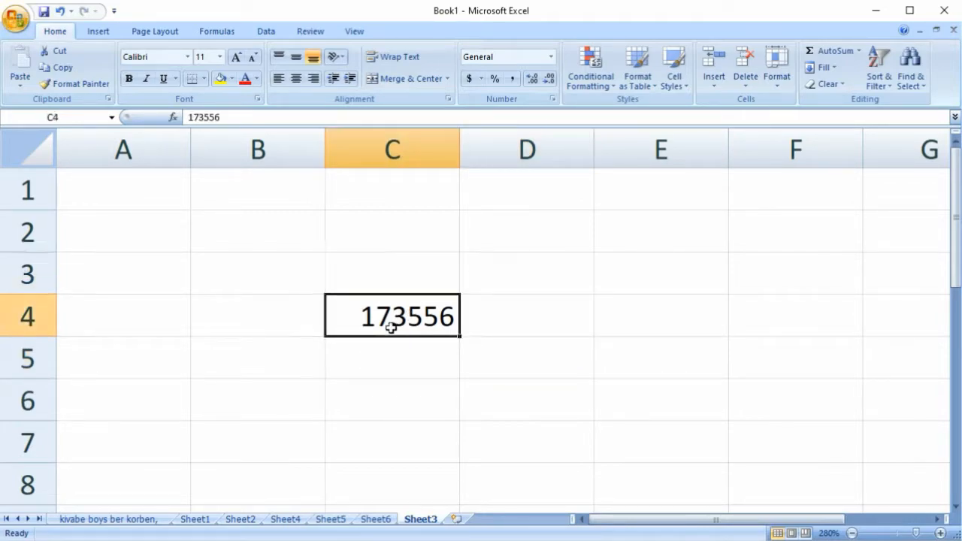
pyautogui.click(518, 277)
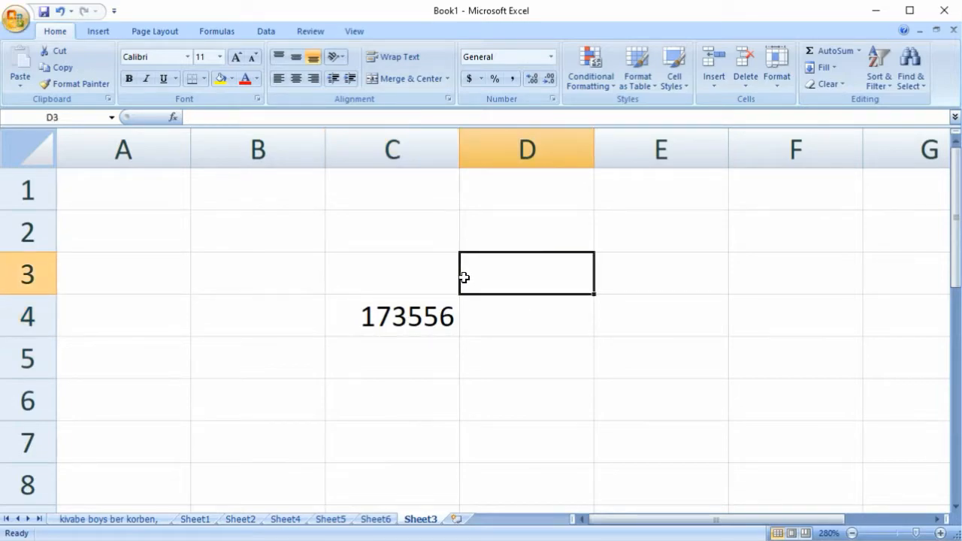
pyautogui.click(416, 320)
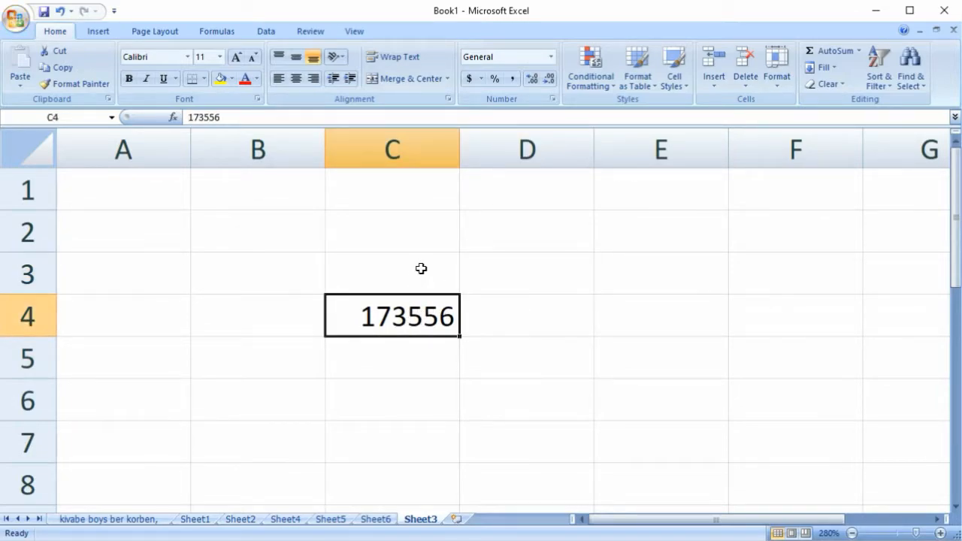
pyautogui.click(421, 269)
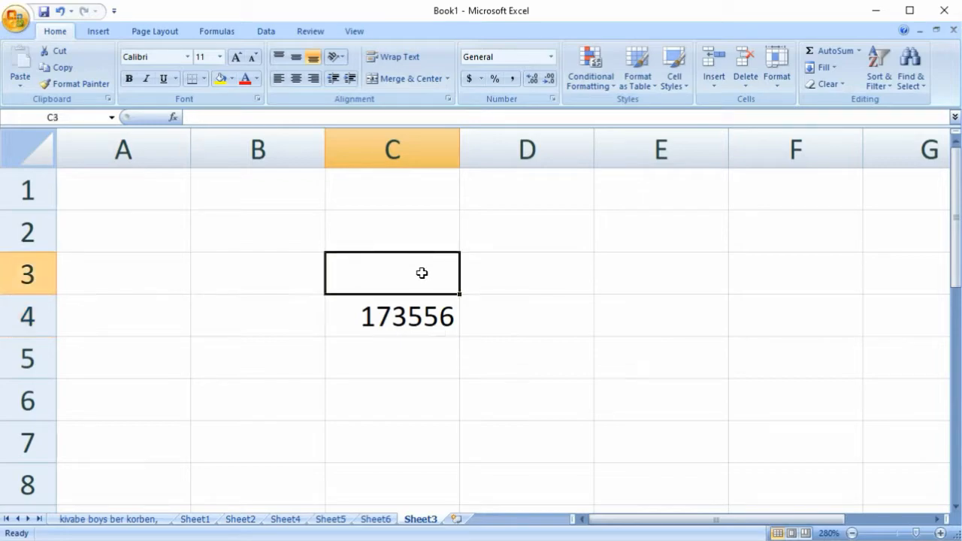
pyautogui.click(416, 315)
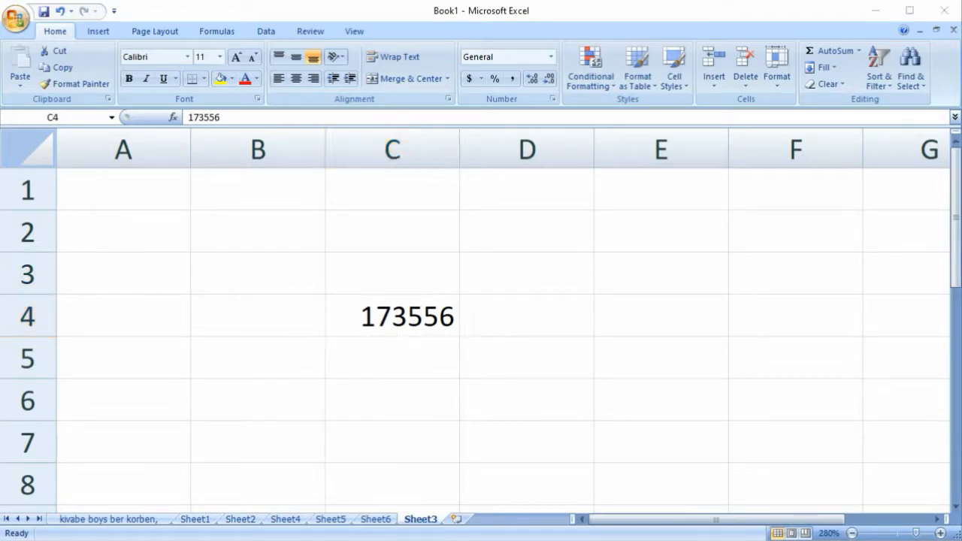
pyautogui.click(407, 316)
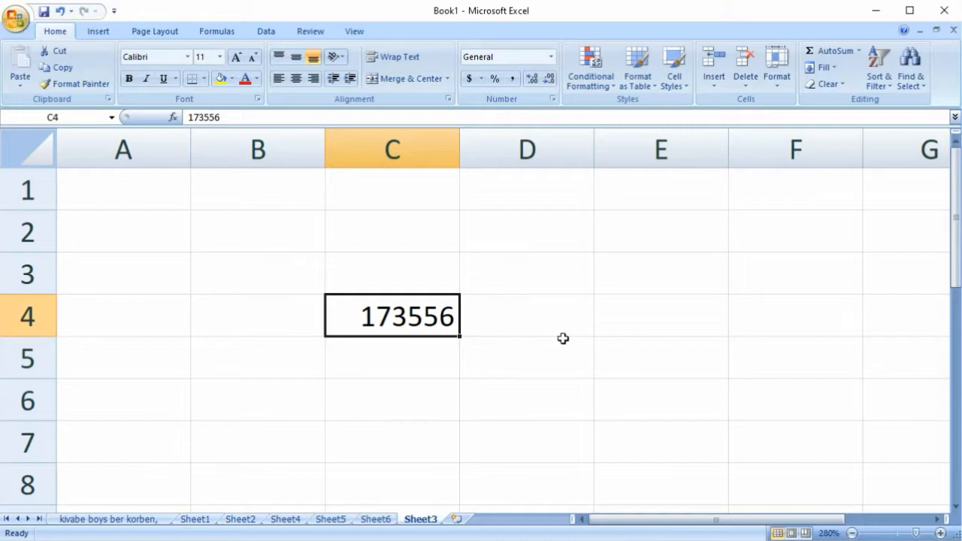
pyautogui.click(403, 370)
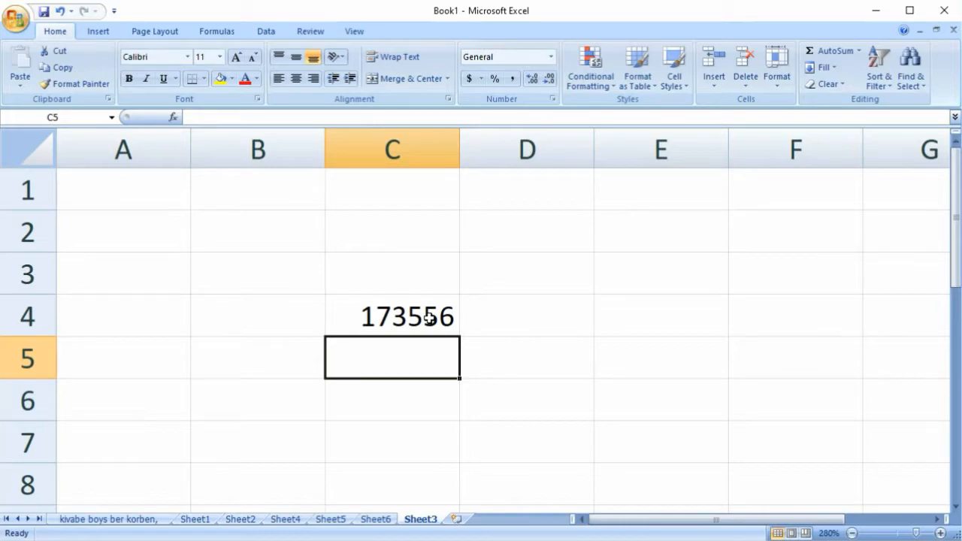
pyautogui.click(428, 318)
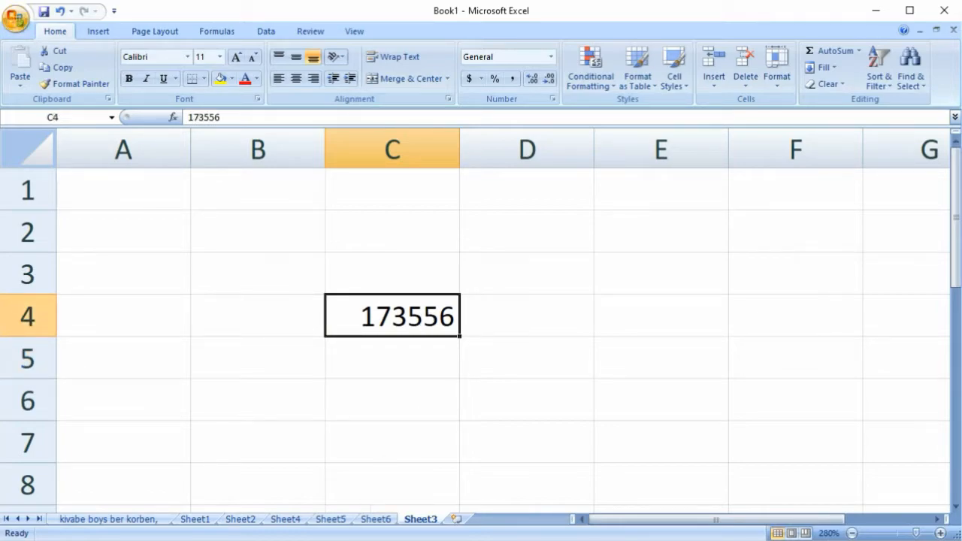
pyautogui.click(369, 540)
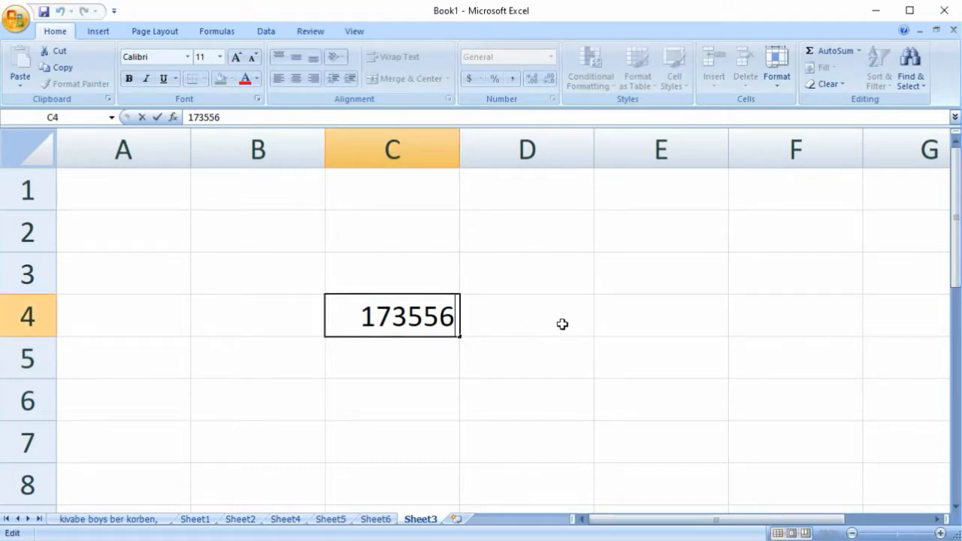
# Enter the number 01765654 with its leading zero in the General-format cell E4.
pyautogui.click(614, 315)
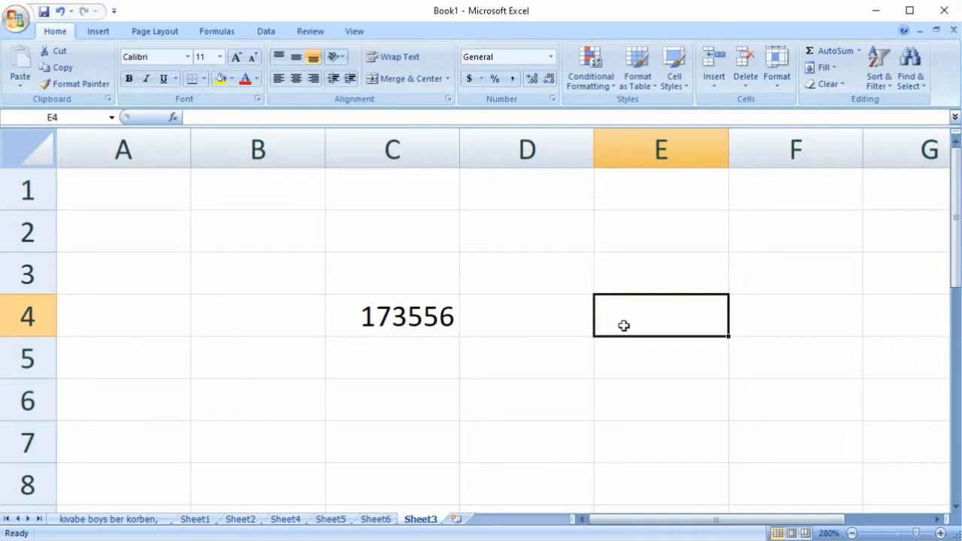
pyautogui.doubleClick(625, 323)
pyautogui.write('0')
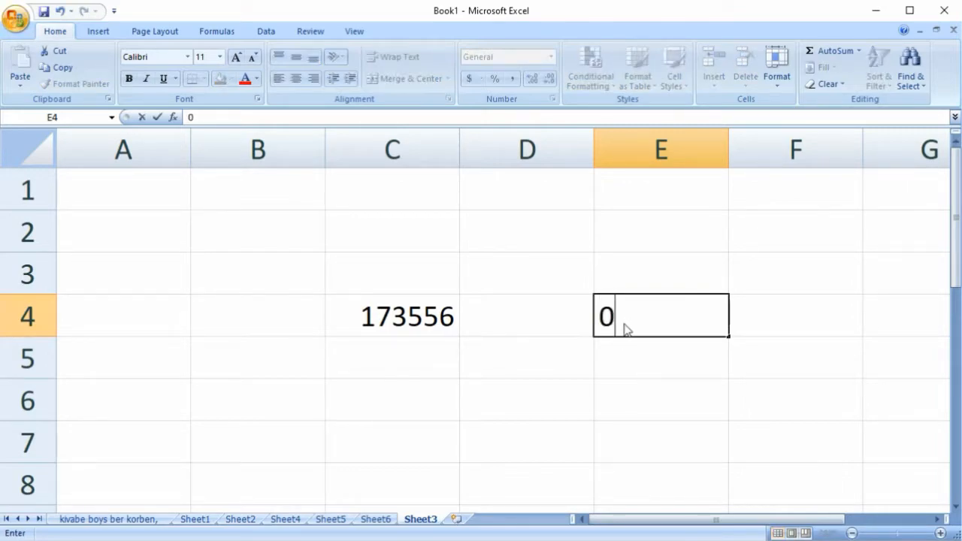
pyautogui.write('1765654')
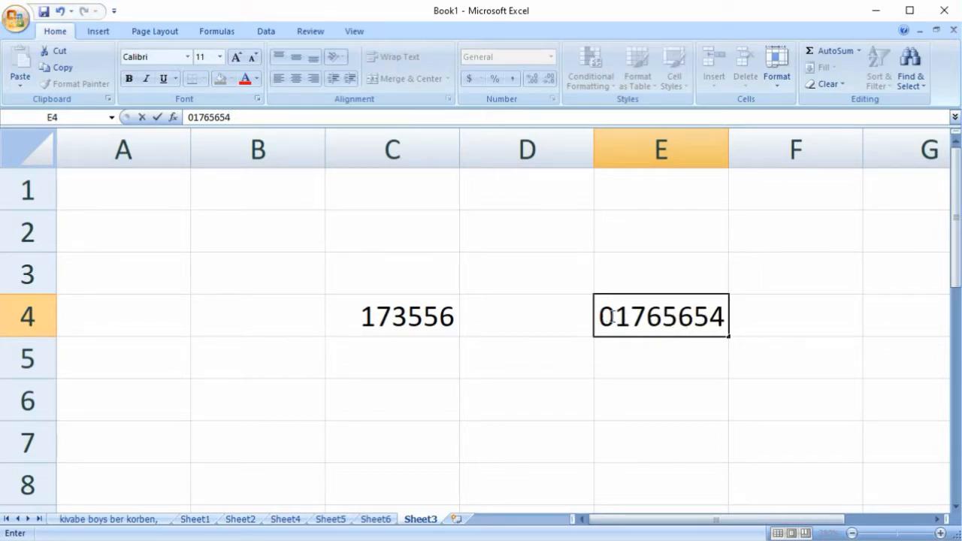
pyautogui.click(675, 364)
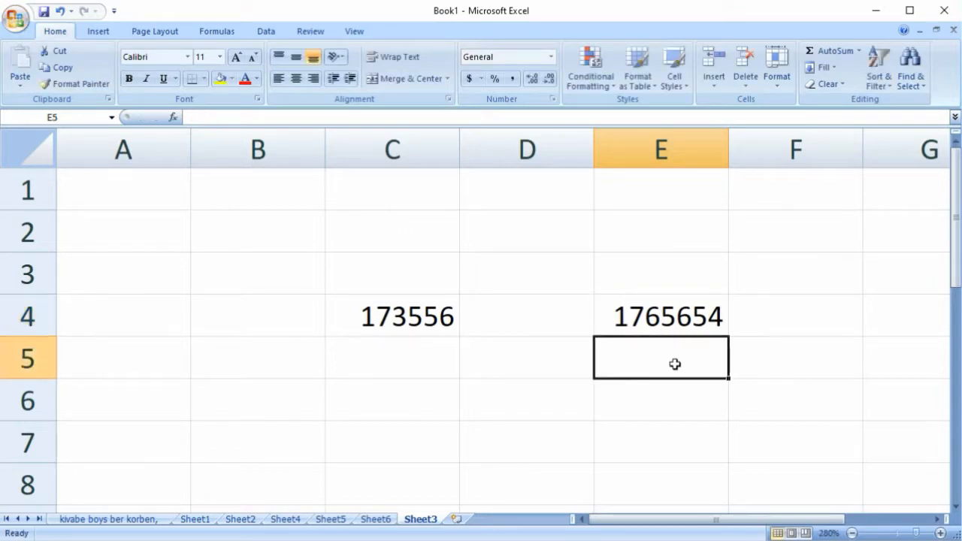
# Widen column E and column C to leave more room for longer numbers.
pyautogui.click(654, 318)
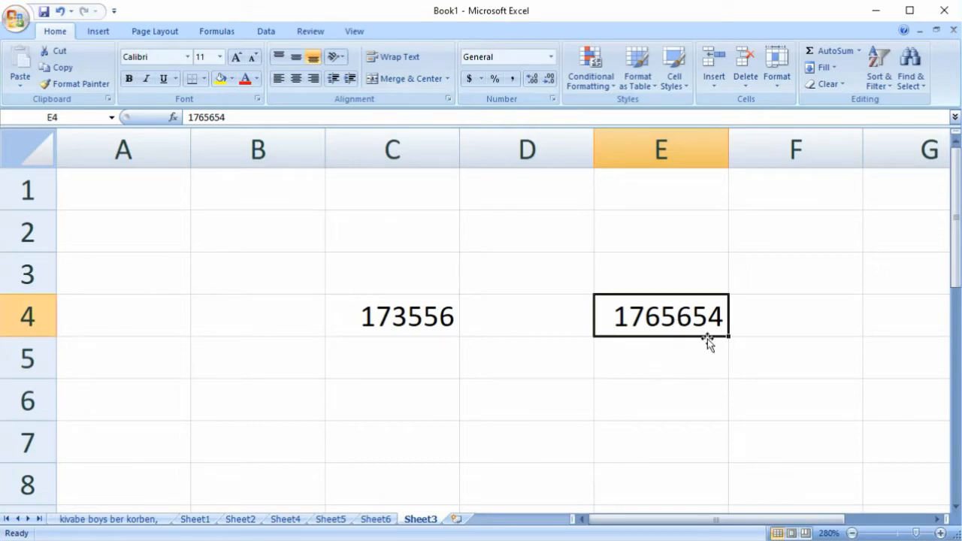
pyautogui.moveTo(728, 155); pyautogui.dragTo(792, 155)
pyautogui.click(681, 363)
pyautogui.scroll(-1, 525, 377)
pyautogui.scroll(1, 464, 319)
pyautogui.scroll(-1, 464, 328)
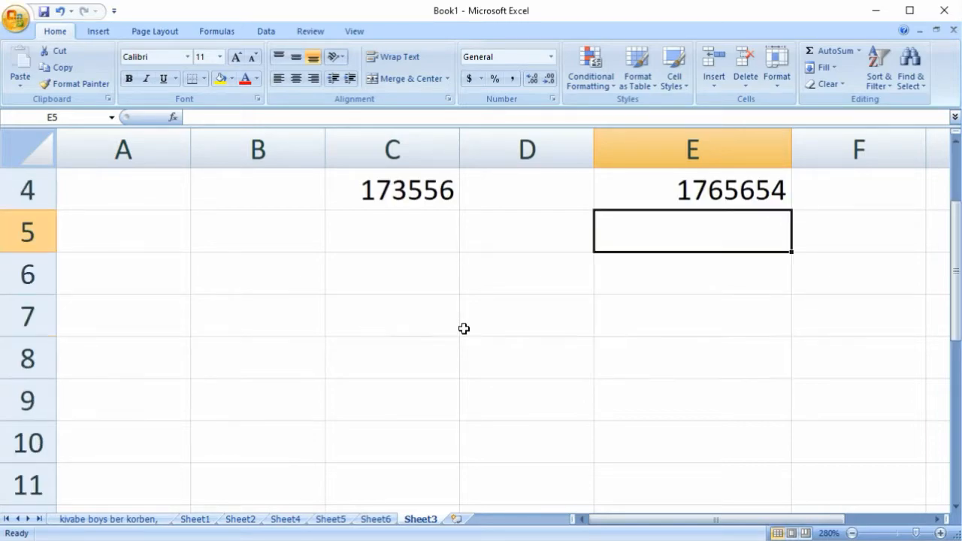
pyautogui.click(431, 322)
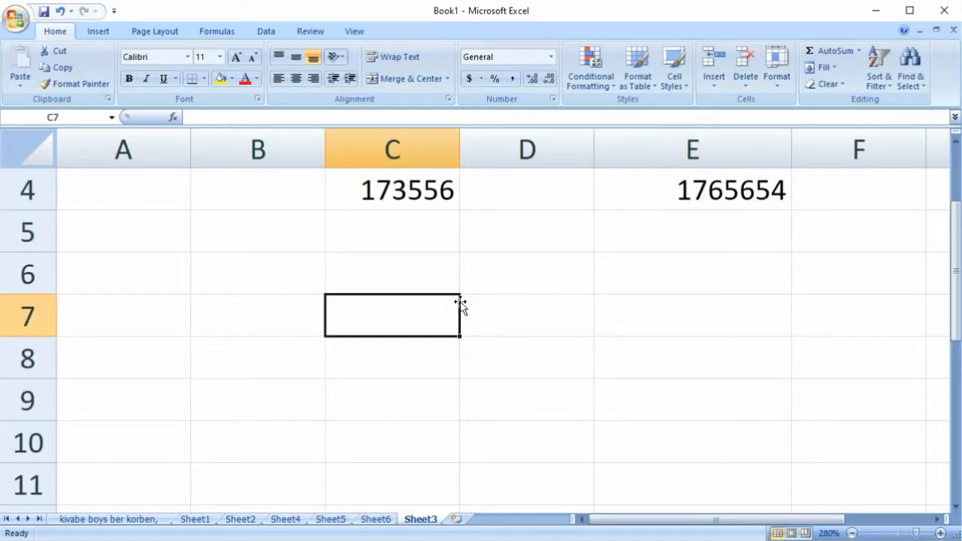
pyautogui.moveTo(460, 155); pyautogui.dragTo(541, 156)
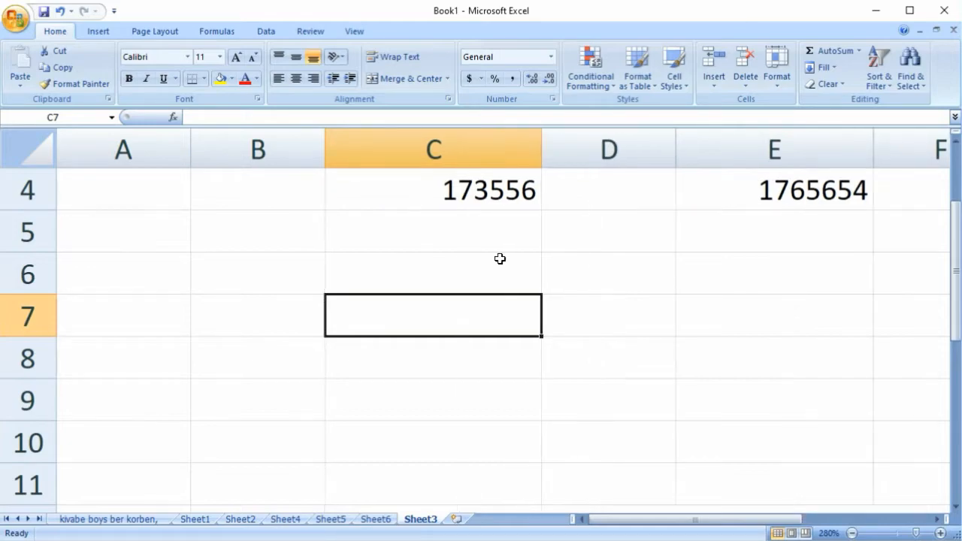
pyautogui.doubleClick(410, 321)
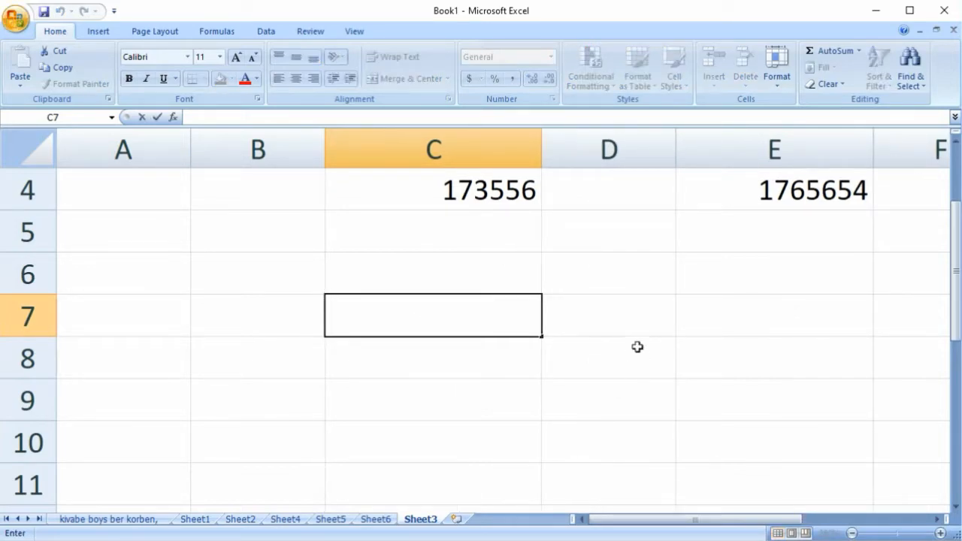
pyautogui.click(638, 346)
pyautogui.doubleClick(442, 312)
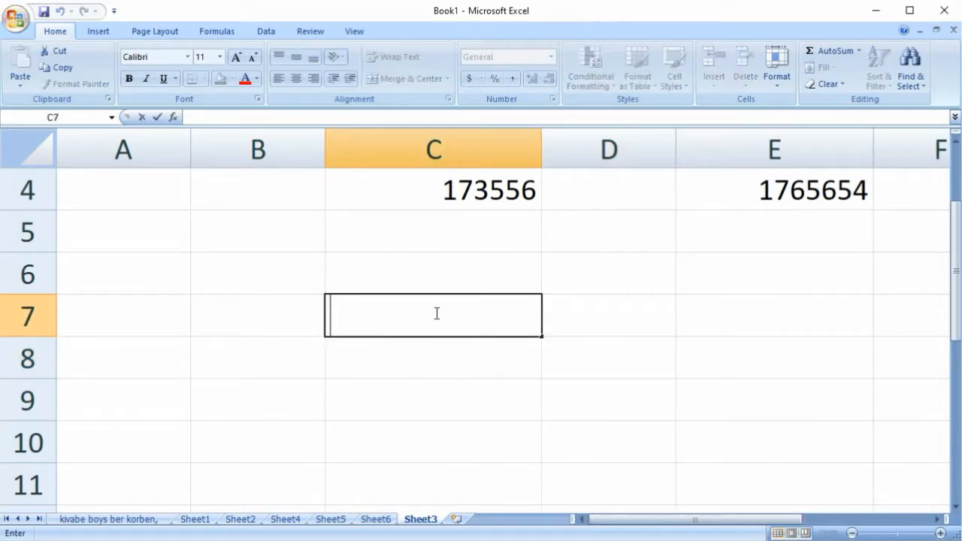
pyautogui.click(673, 292)
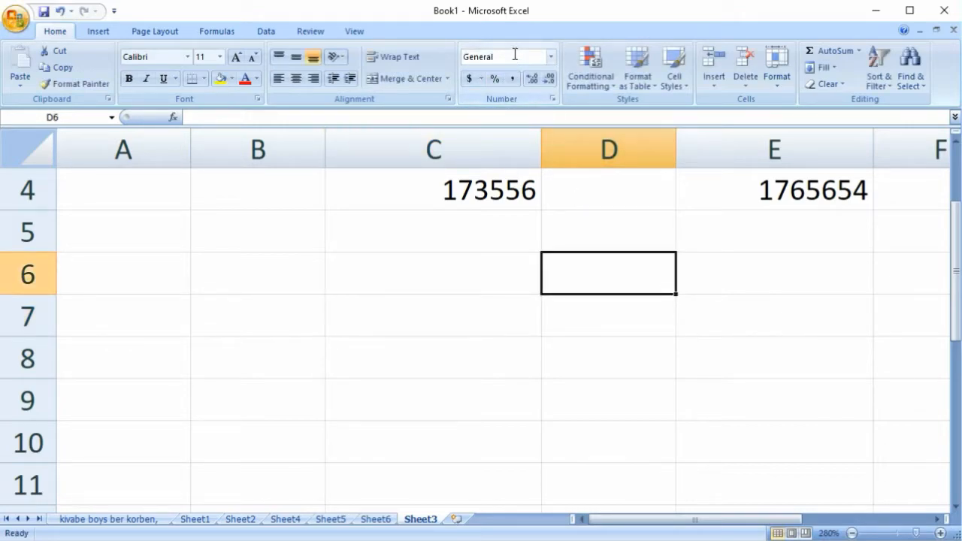
# Format cell C8 as Text and enter 017254 in it.
pyautogui.click(431, 352)
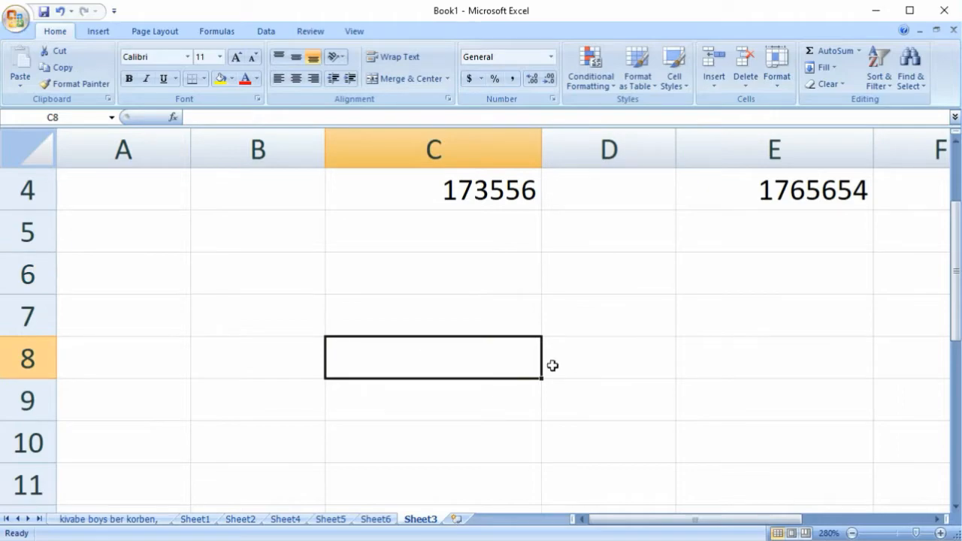
pyautogui.click(552, 56)
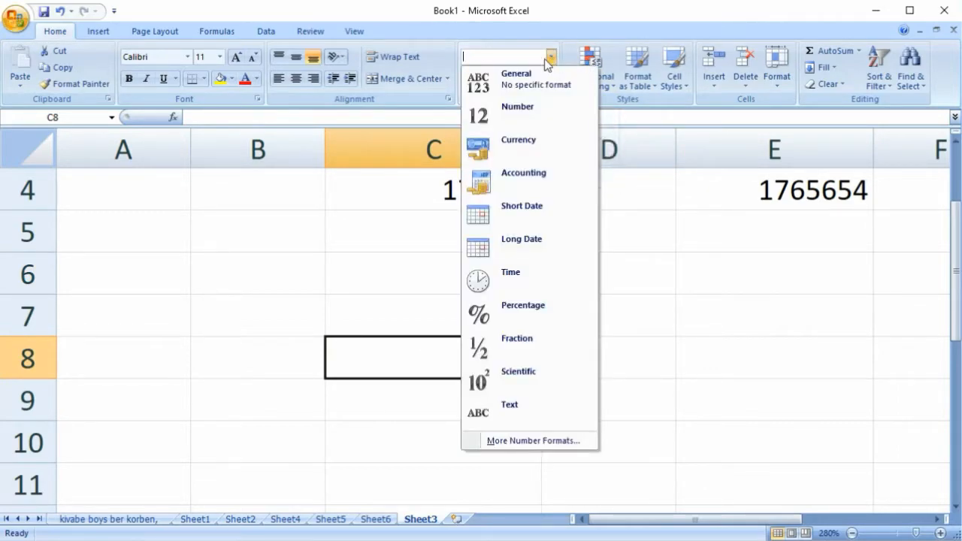
pyautogui.click(503, 410)
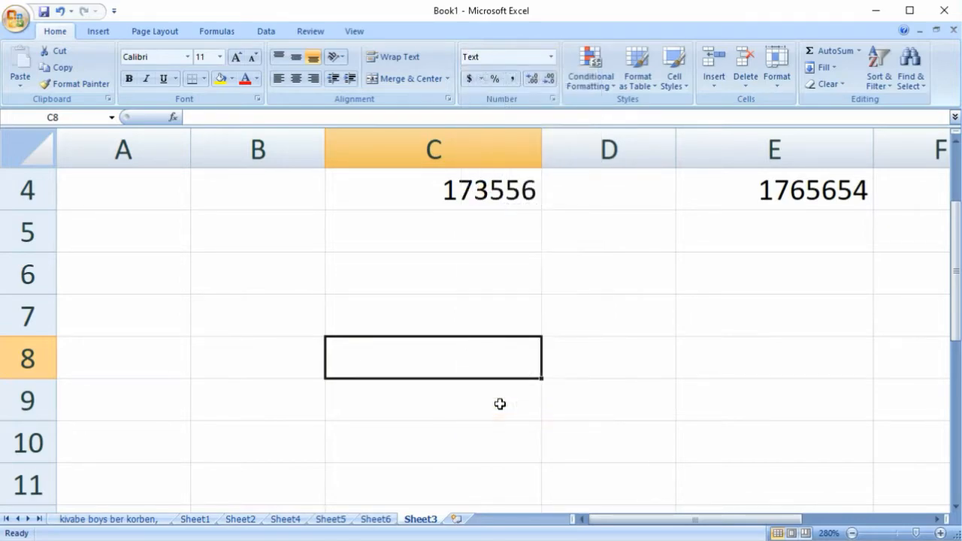
pyautogui.doubleClick(396, 358)
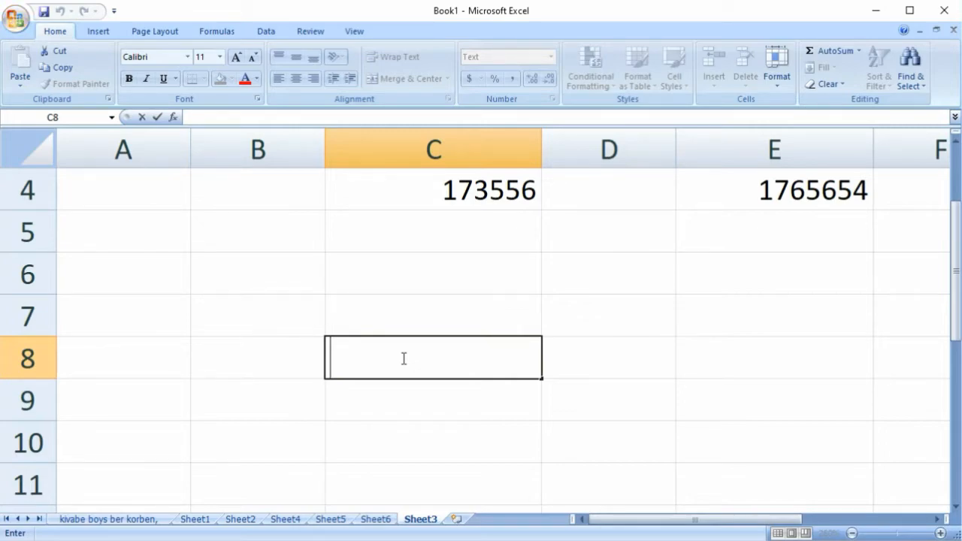
pyautogui.write('017254')
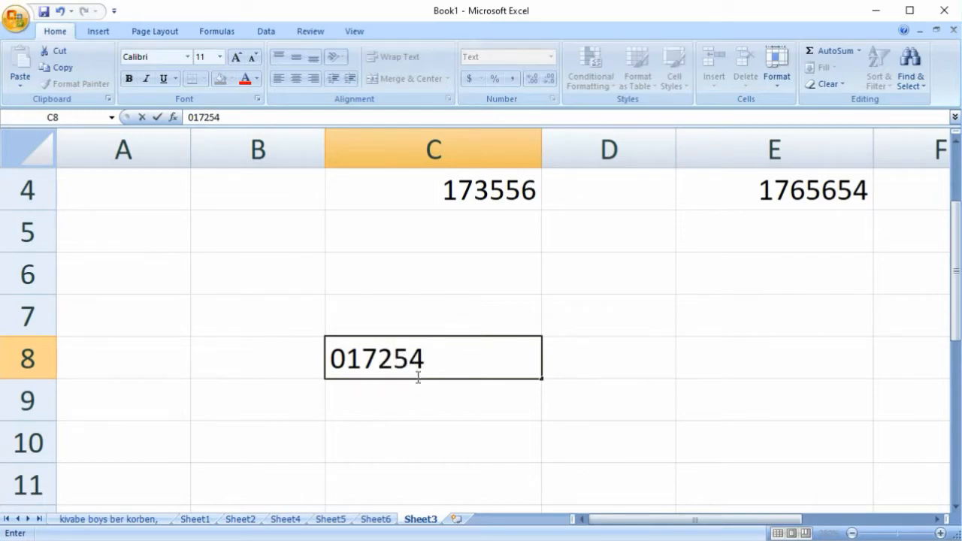
pyautogui.click(419, 404)
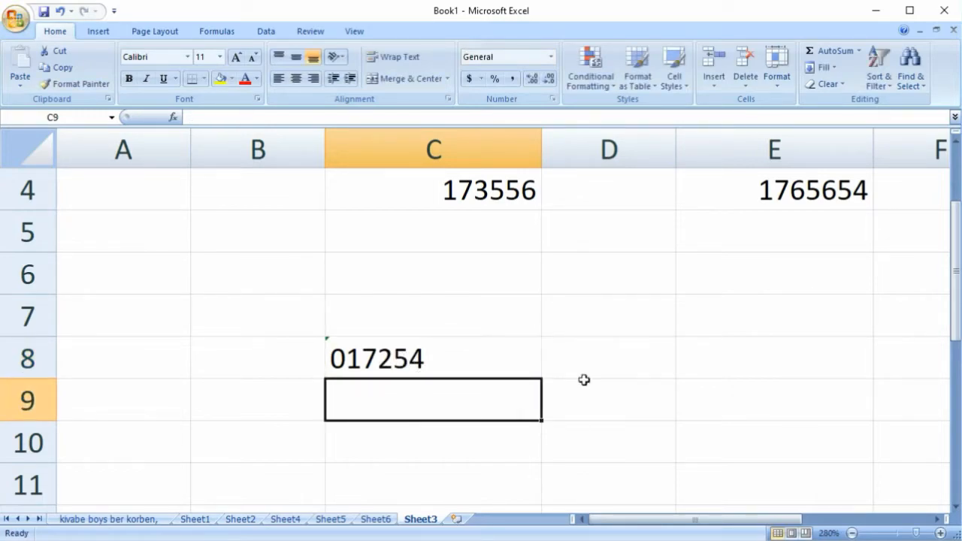
pyautogui.click(612, 353)
pyautogui.press('Up')
pyautogui.click(311, 292)
pyautogui.click(236, 369)
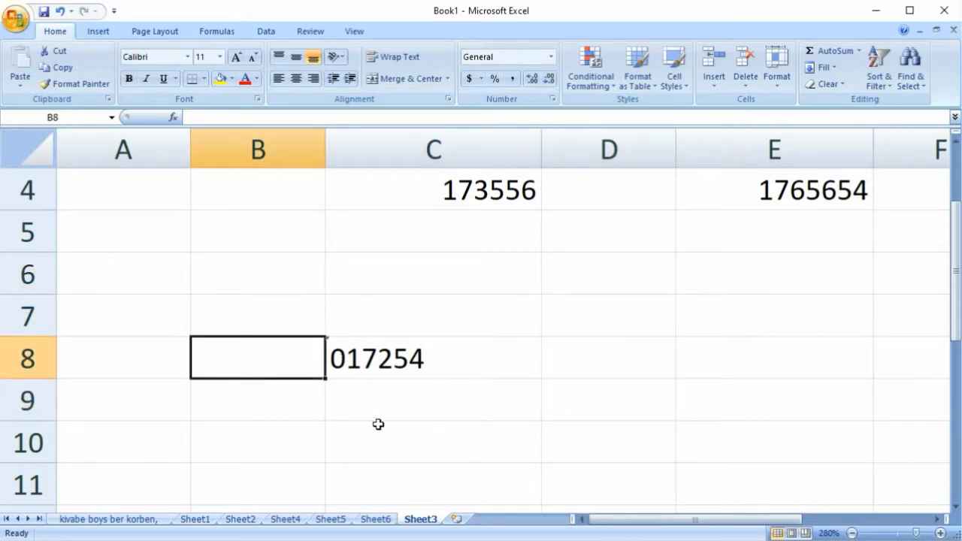
pyautogui.click(313, 423)
pyautogui.click(557, 415)
pyautogui.click(769, 376)
pyautogui.click(658, 326)
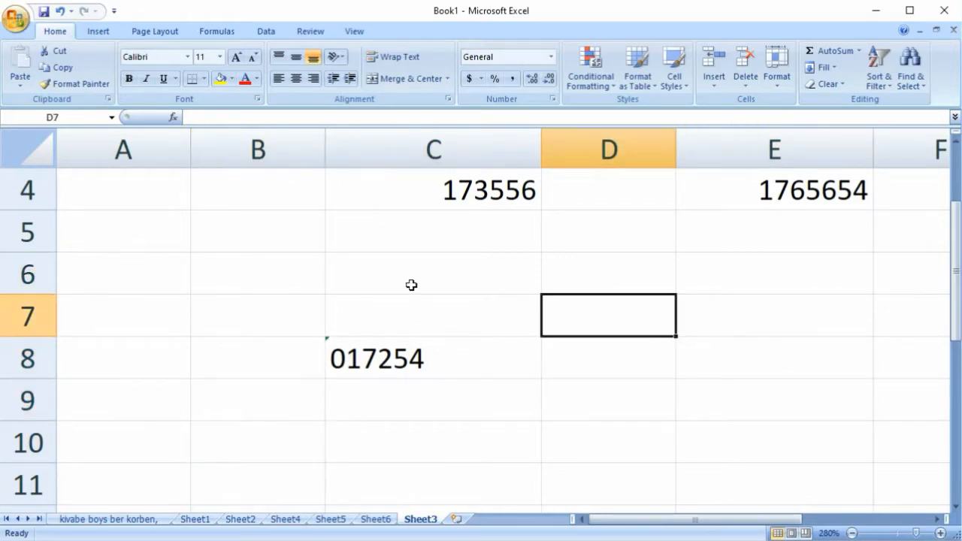
pyautogui.click(411, 286)
pyautogui.click(225, 274)
pyautogui.click(166, 351)
pyautogui.click(349, 436)
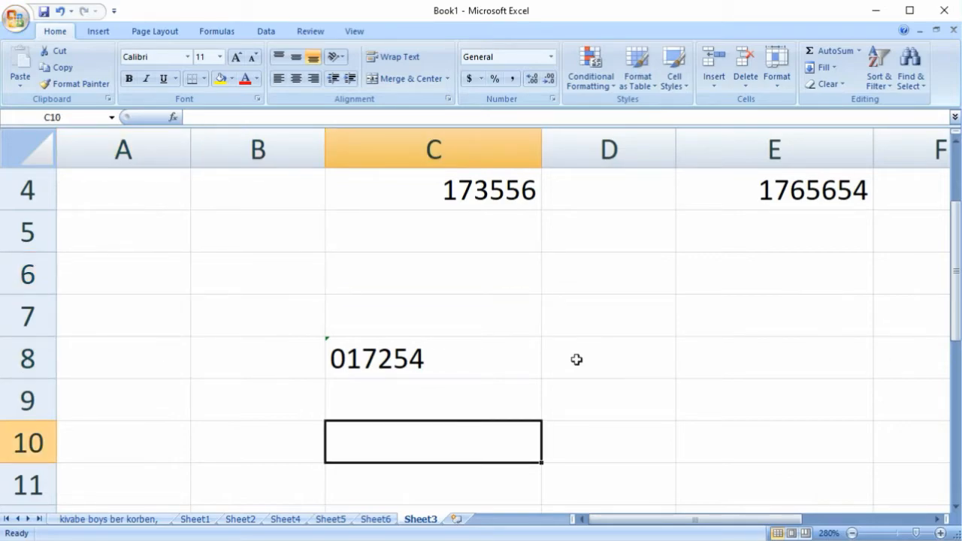
pyautogui.click(552, 59)
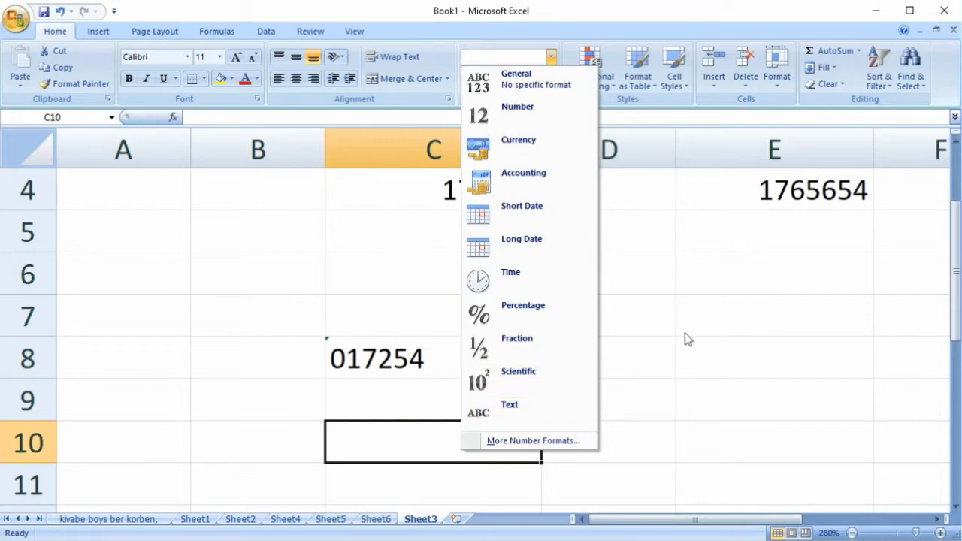
pyautogui.click(429, 286)
pyautogui.click(430, 286)
pyautogui.click(251, 416)
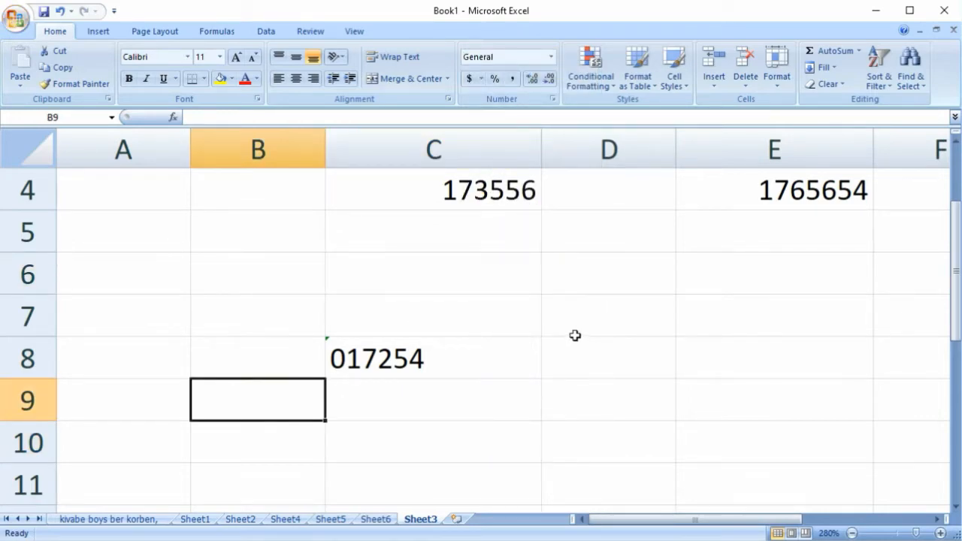
pyautogui.click(586, 384)
pyautogui.click(504, 408)
pyautogui.click(597, 372)
# Enter "01724685 in cell C11, with a double-quote character placed before the leading zero.
pyautogui.scroll(-1, 516, 397)
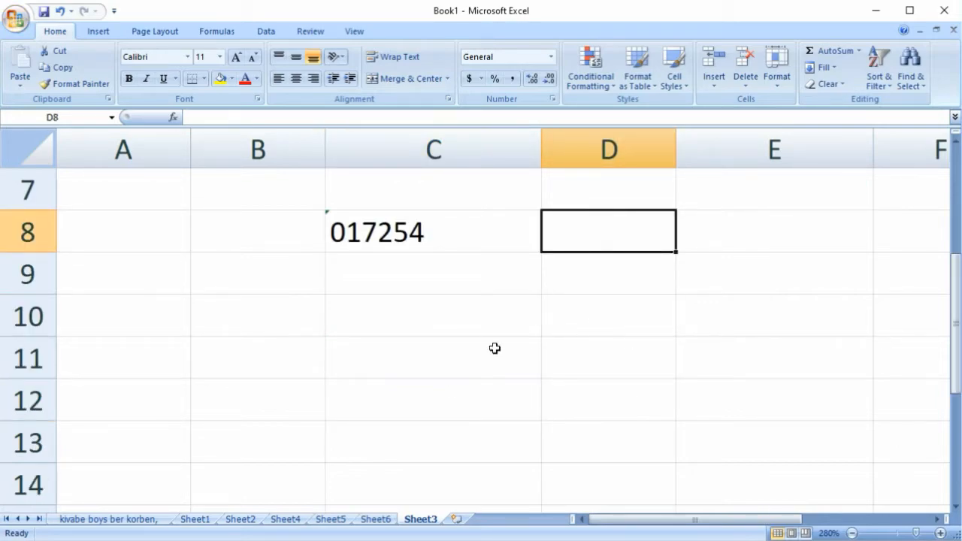
pyautogui.doubleClick(398, 357)
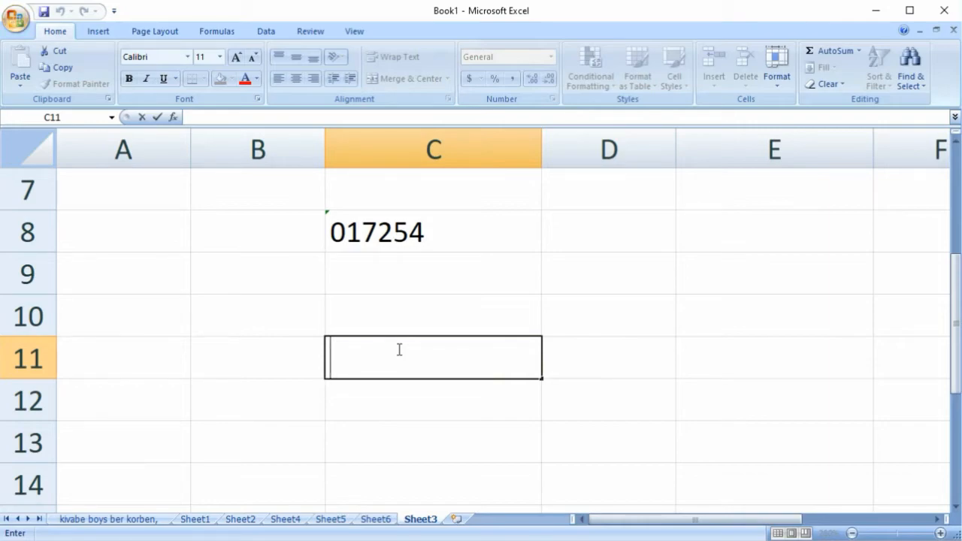
pyautogui.write('"')
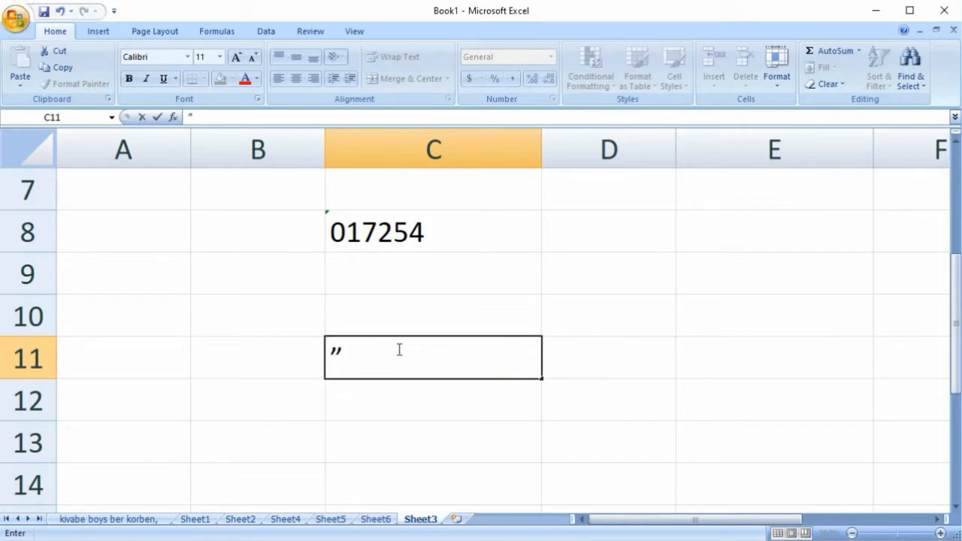
pyautogui.write('017')
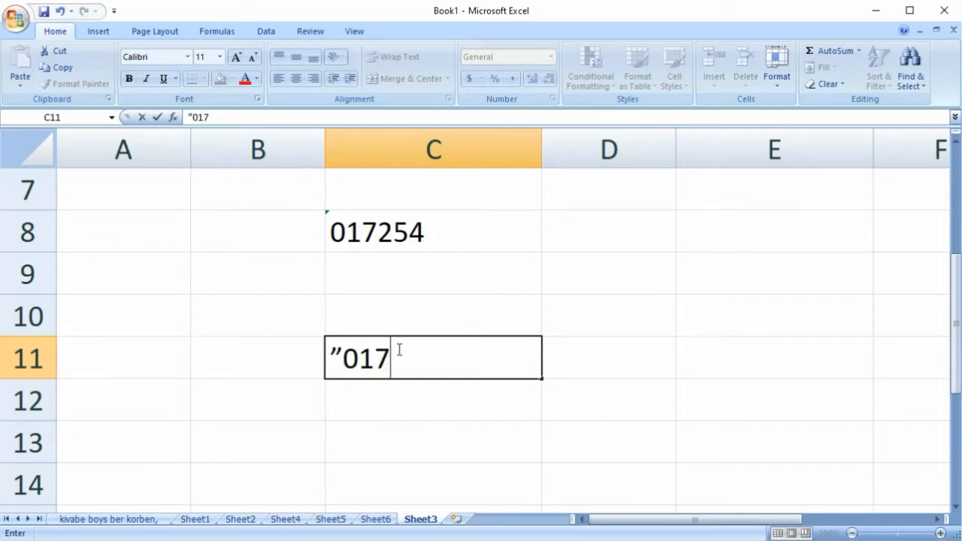
pyautogui.write('24685')
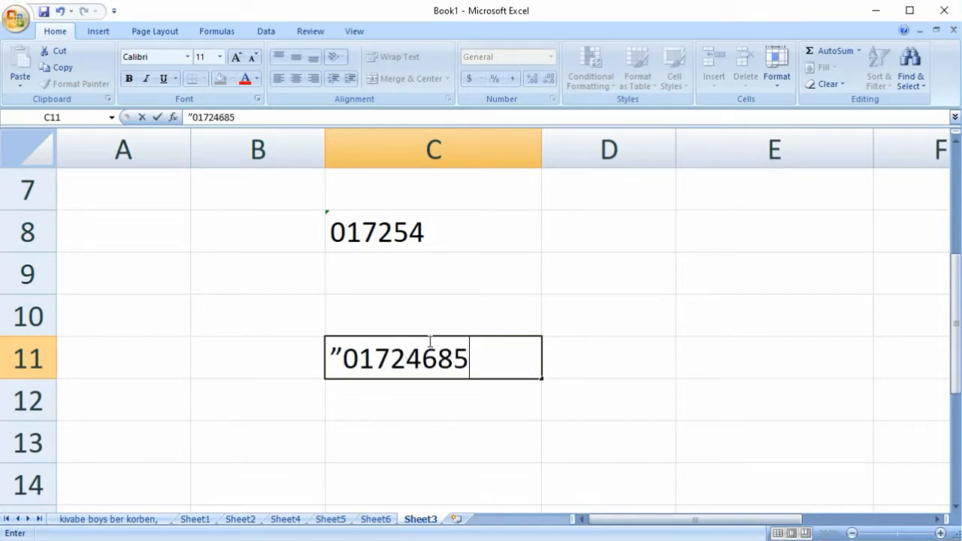
pyautogui.click(661, 351)
pyautogui.click(613, 289)
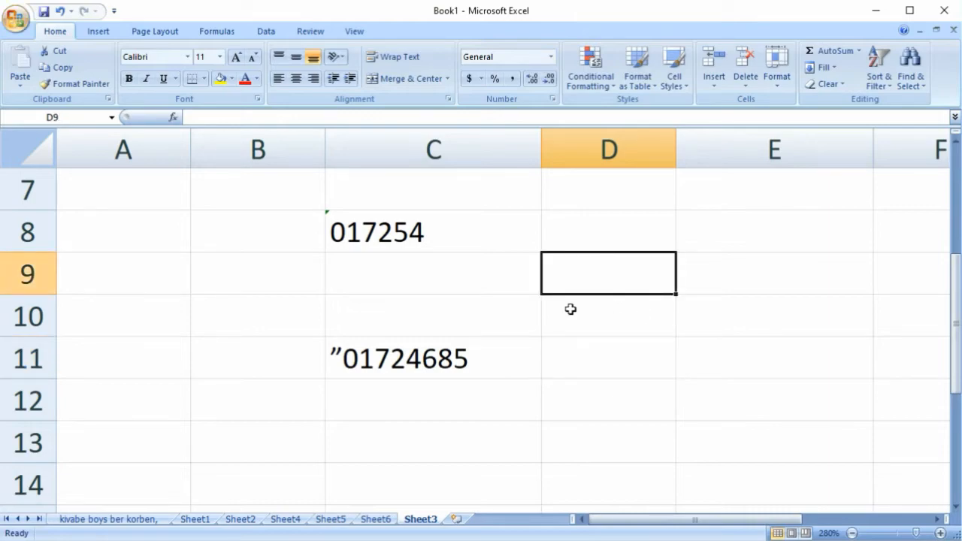
pyautogui.click(297, 302)
pyautogui.click(226, 385)
pyautogui.click(631, 443)
pyautogui.click(702, 310)
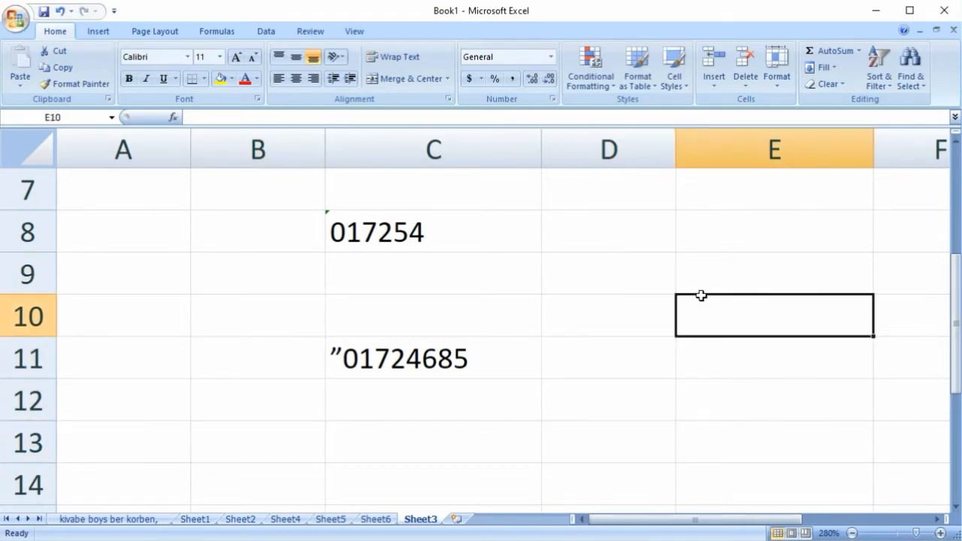
pyautogui.click(572, 285)
pyautogui.click(668, 328)
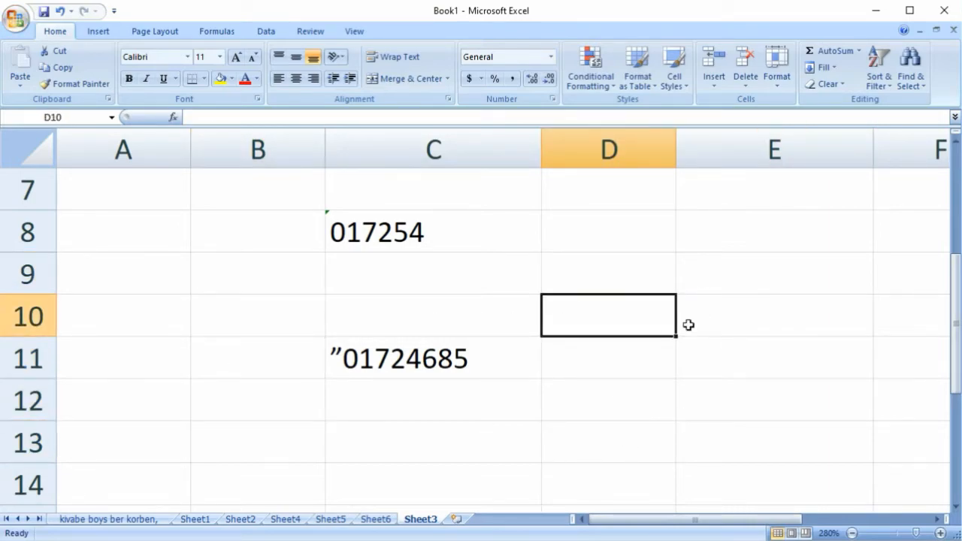
pyautogui.click(763, 309)
pyautogui.click(801, 371)
pyautogui.click(658, 344)
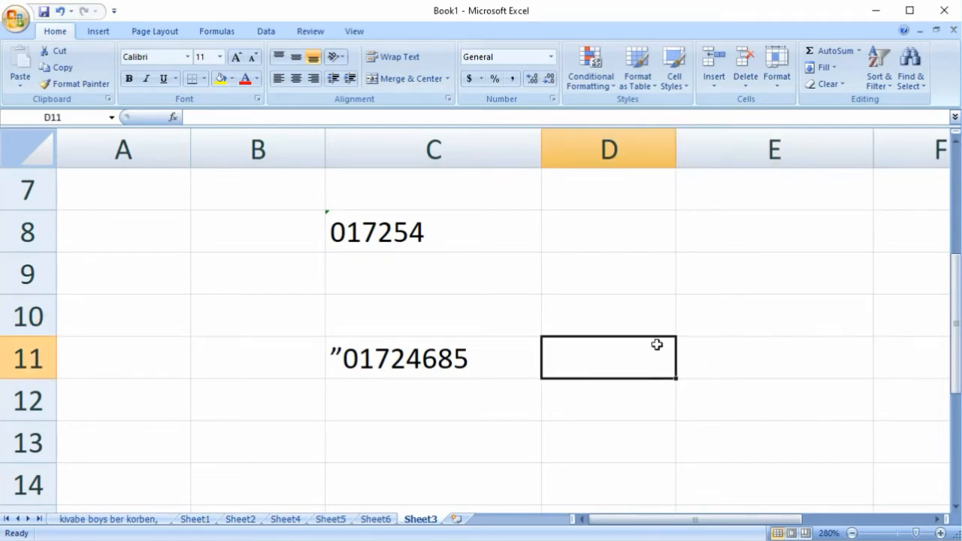
pyautogui.scroll(1, 699, 296)
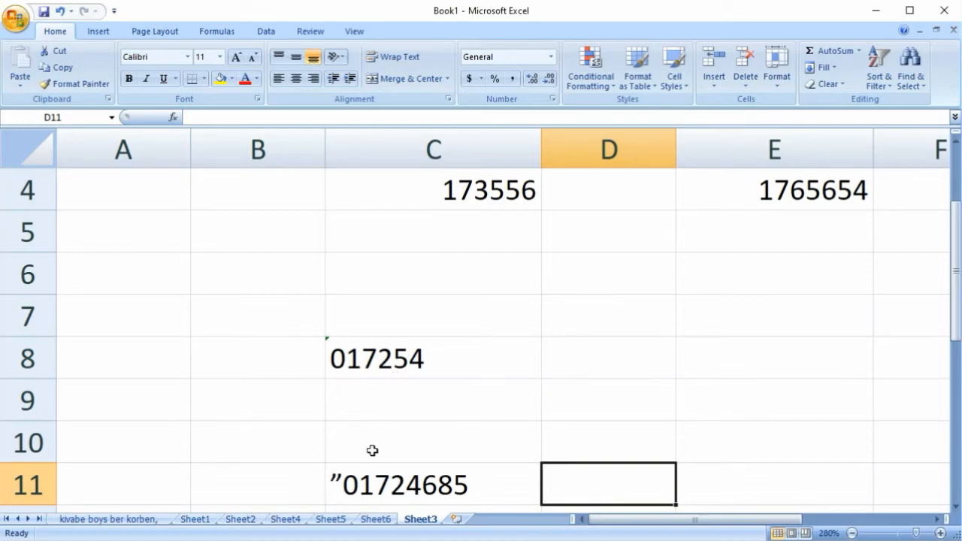
pyautogui.scroll(-1, 449, 424)
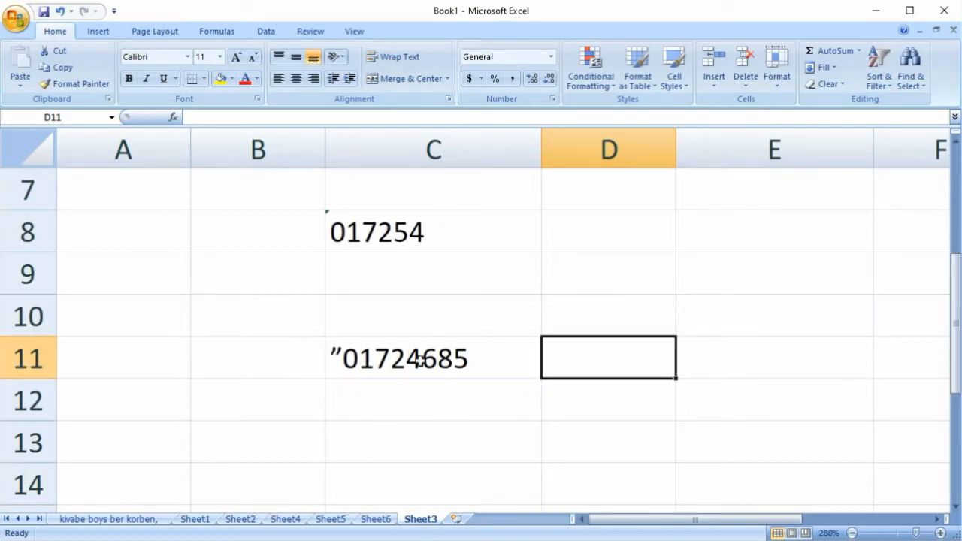